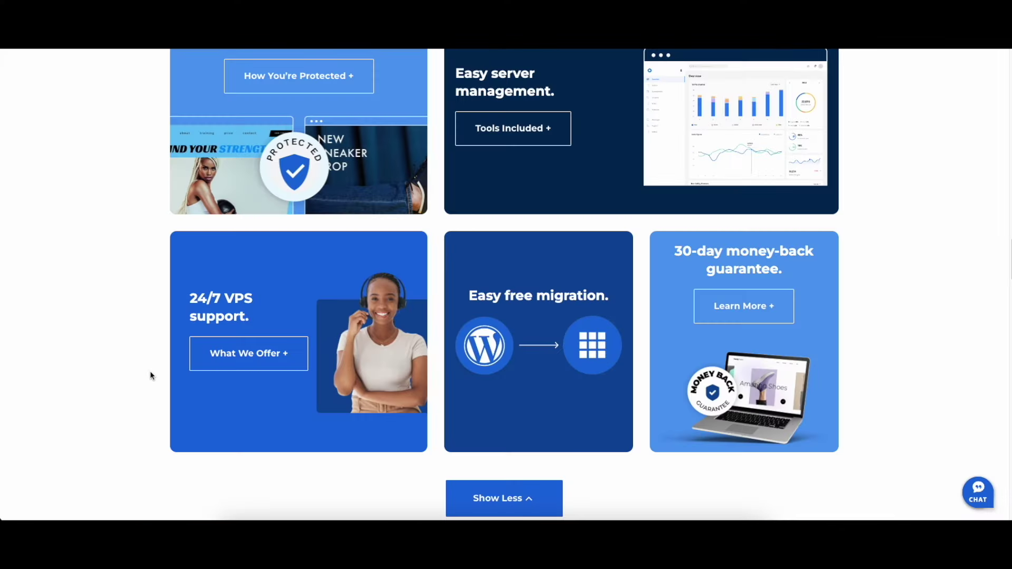
Open the 24/7 VPS support details, then the easy server management details
left_click(231, 360)
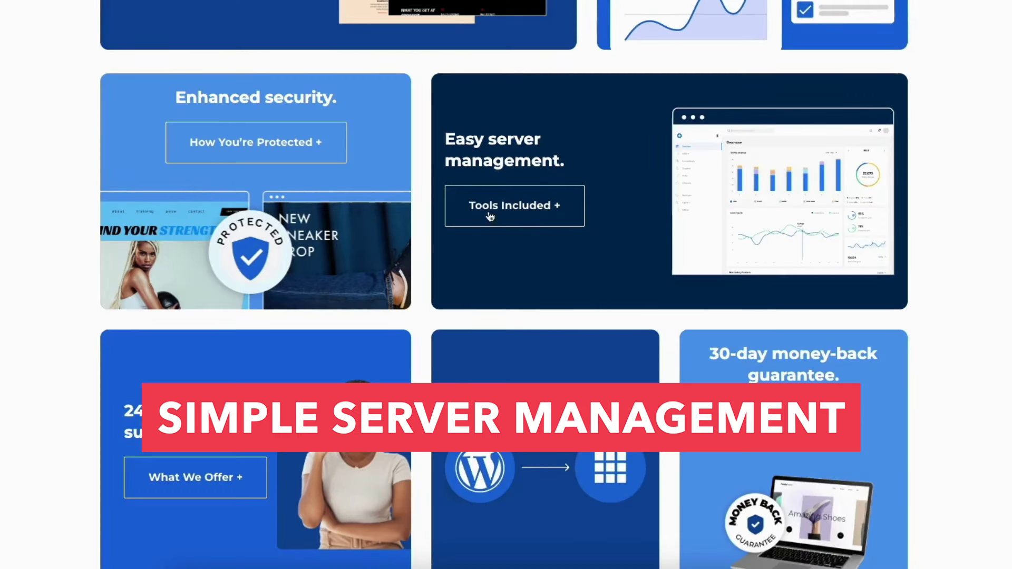
left_click(488, 211)
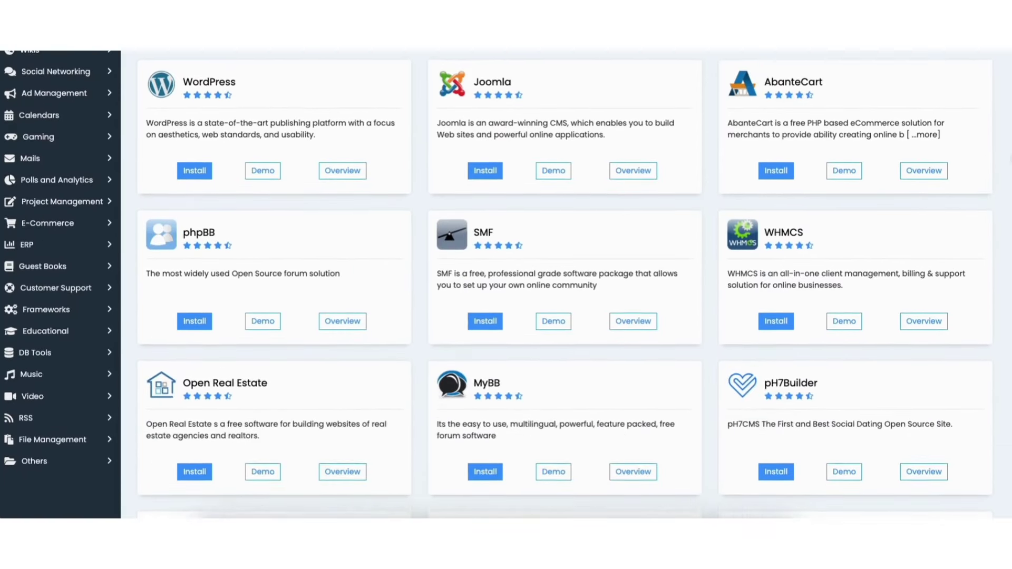
scroll(554, 284, "down", 3)
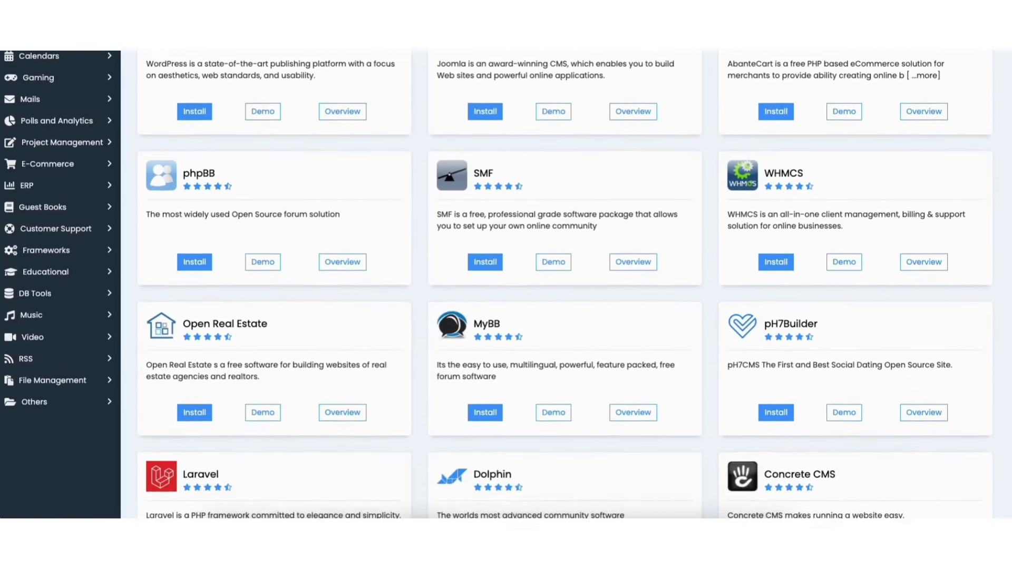
scroll(553, 284, "down", 3)
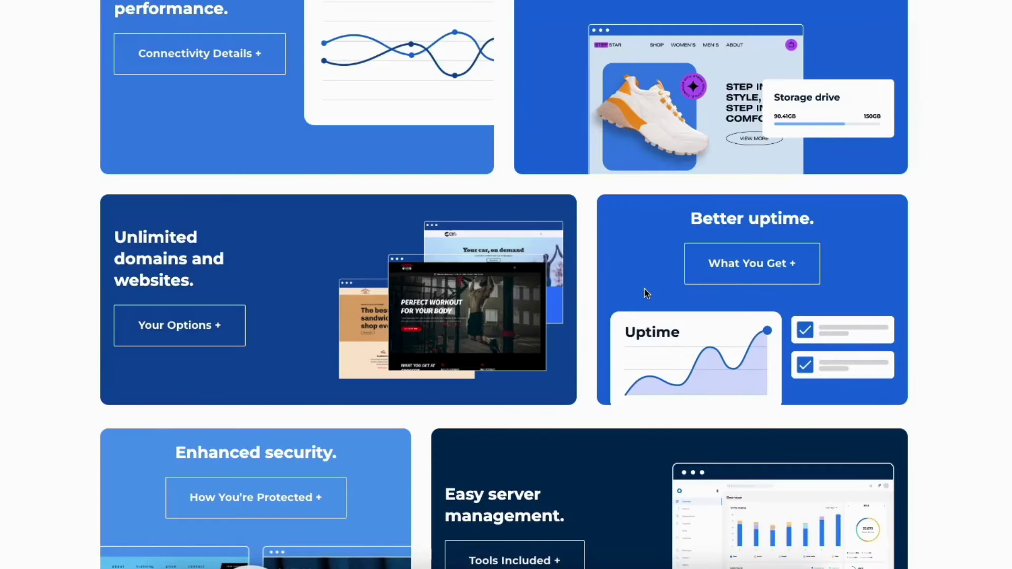
Open the Better uptime feature card's details
left_click(714, 273)
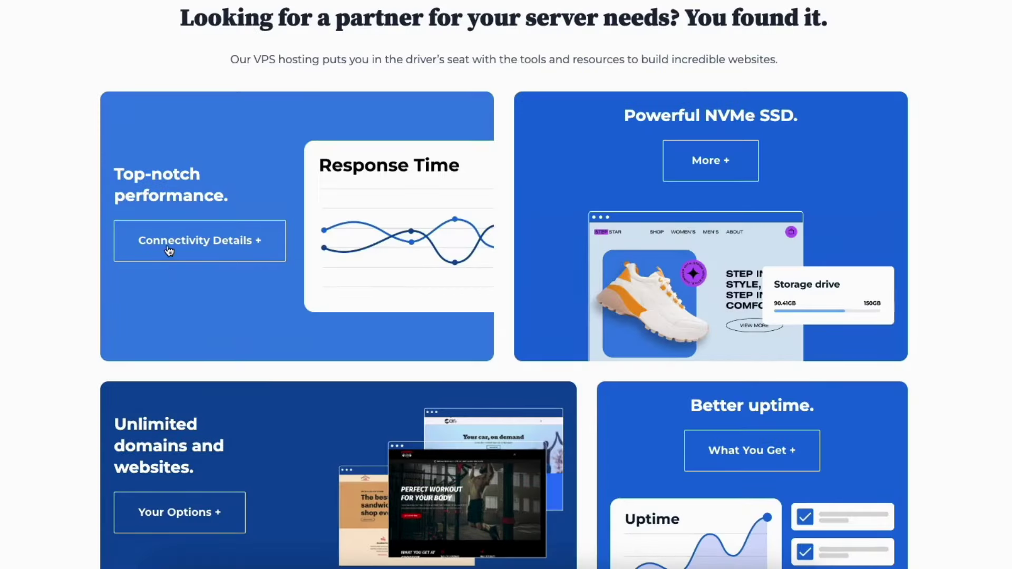
Open the Top-notch performance details showing 10 Gbps port speed and unmetered transfer
left_click(168, 248)
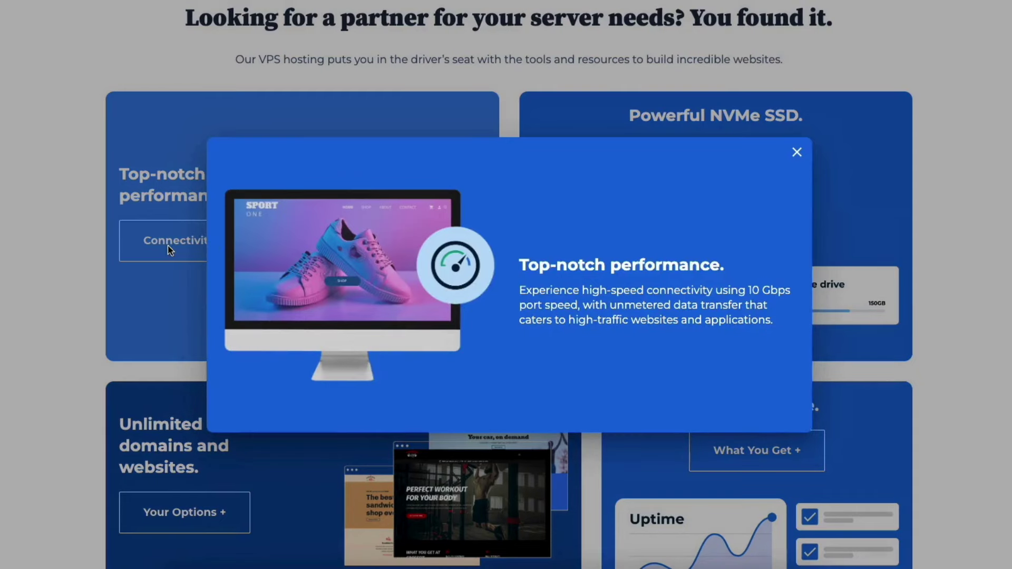